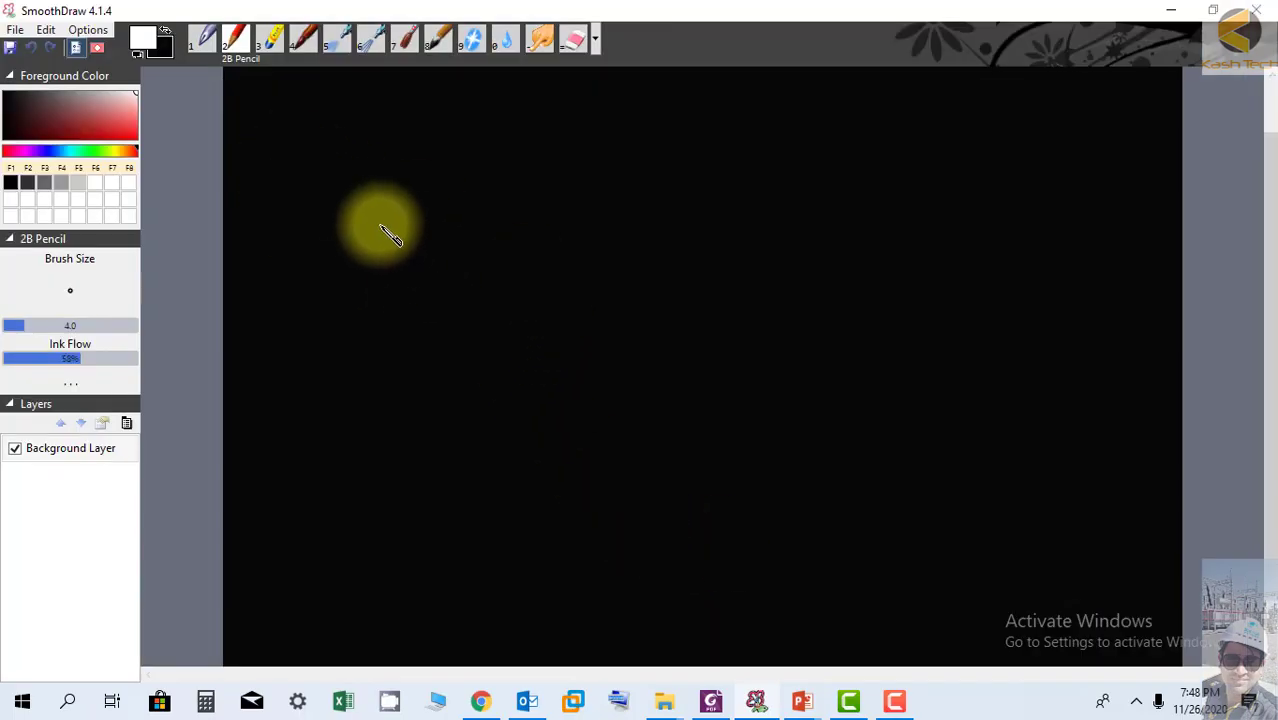
Sketch the AC source circle with a tilde inside and a wire running right, redrawing the first attempt.
{"action": "mouse_move", "coordinate": [370, 244]}
{"action": "left_mouse_down"}
{"action": "mouse_move", "coordinate": [364, 305]}
{"action": "mouse_move", "coordinate": [419, 314]}
{"action": "mouse_move", "coordinate": [447, 284]}
{"action": "mouse_move", "coordinate": [418, 243]}
{"action": "mouse_move", "coordinate": [368, 244]}
{"action": "left_mouse_up"}
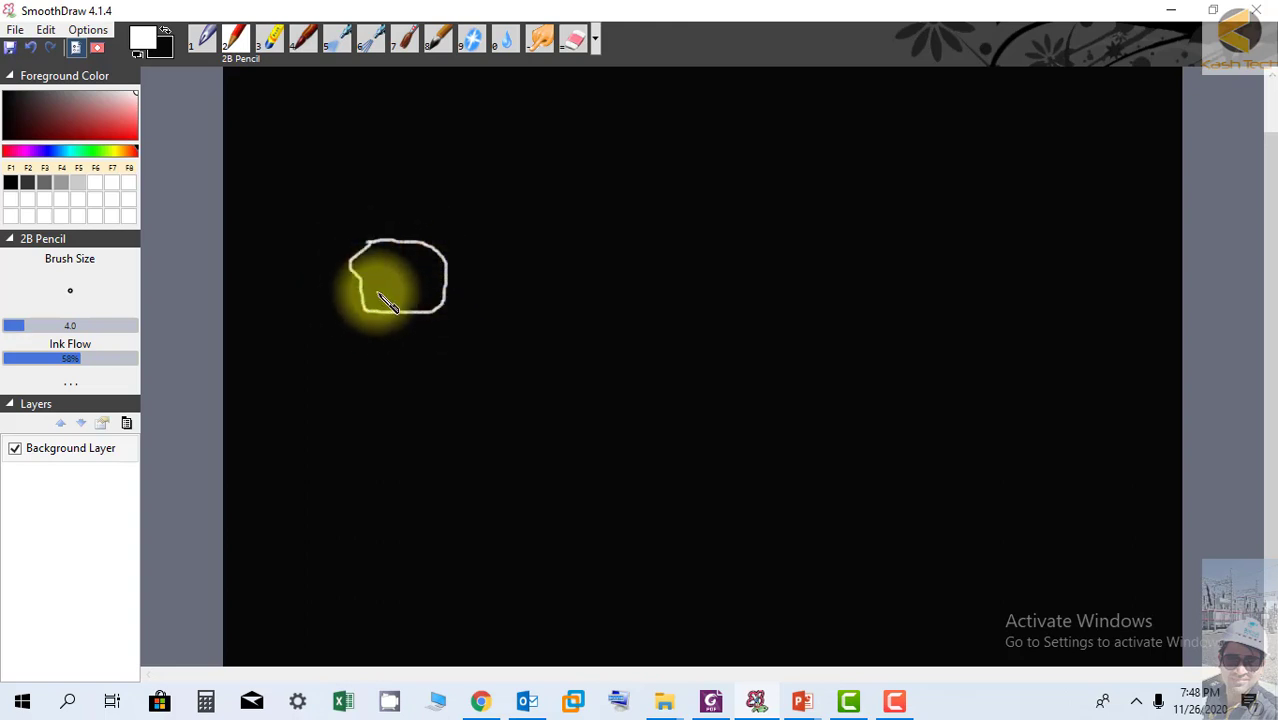
{"action": "left_click_drag", "start_coordinate": [393, 287], "coordinate": [416, 280]}
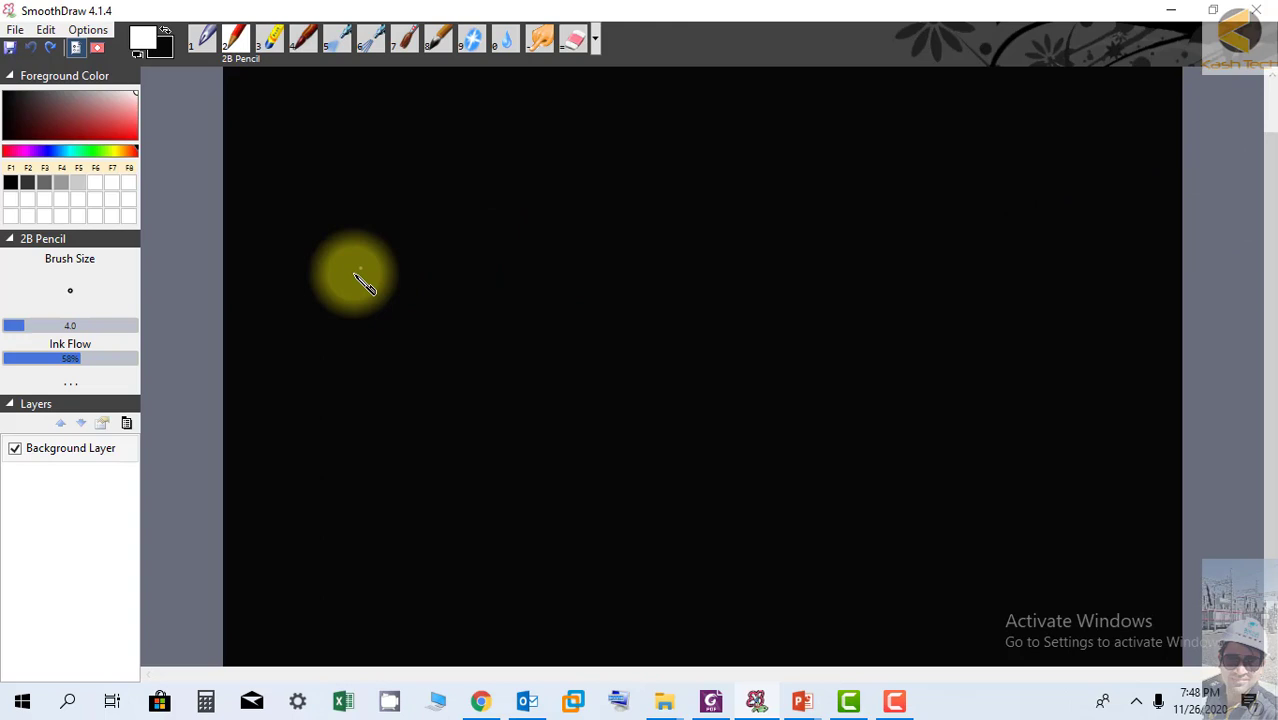
{"action": "mouse_move", "coordinate": [355, 272]}
{"action": "left_mouse_down"}
{"action": "mouse_move", "coordinate": [333, 322]}
{"action": "mouse_move", "coordinate": [368, 343]}
{"action": "mouse_move", "coordinate": [408, 330]}
{"action": "mouse_move", "coordinate": [403, 287]}
{"action": "mouse_move", "coordinate": [368, 274]}
{"action": "left_mouse_up"}
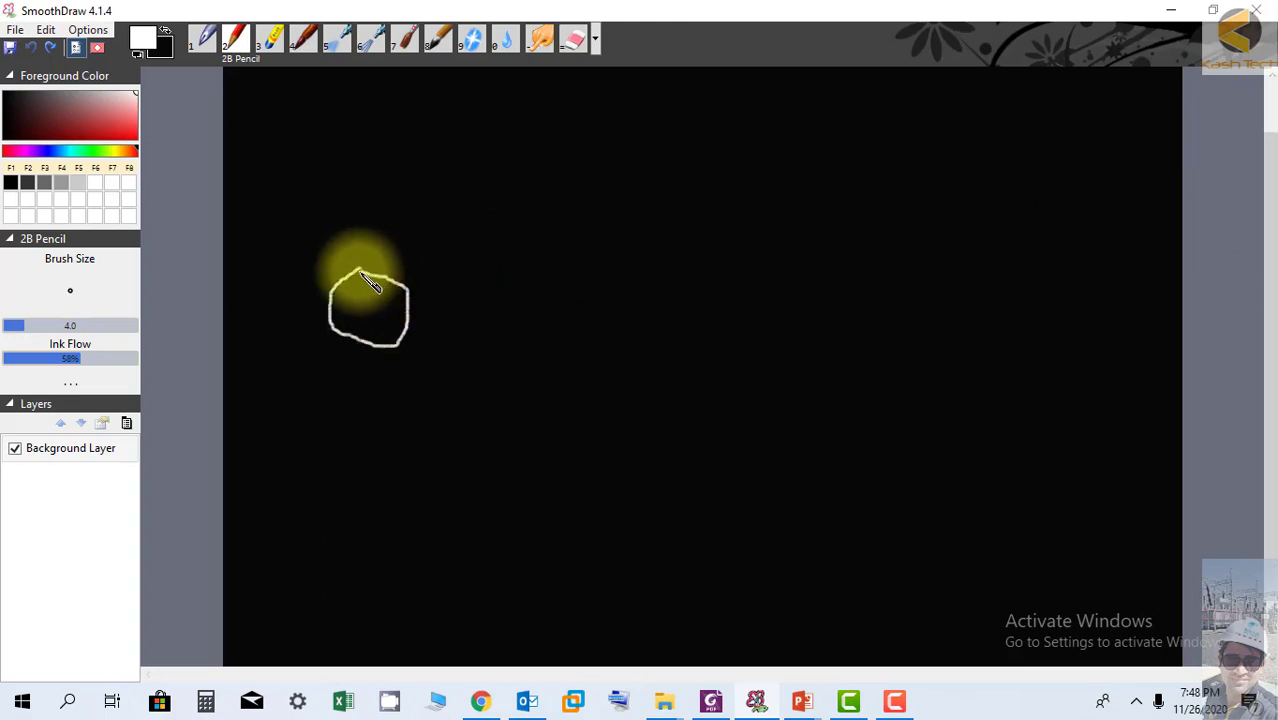
{"action": "mouse_move", "coordinate": [350, 316]}
{"action": "left_mouse_down"}
{"action": "mouse_move", "coordinate": [384, 306]}
{"action": "mouse_move", "coordinate": [367, 229]}
{"action": "mouse_move", "coordinate": [642, 222]}
{"action": "mouse_move", "coordinate": [645, 258]}
{"action": "mouse_move", "coordinate": [622, 264]}
{"action": "mouse_move", "coordinate": [670, 260]}
{"action": "mouse_move", "coordinate": [627, 285]}
{"action": "mouse_move", "coordinate": [627, 321]}
{"action": "left_mouse_up"}
Draw the load rectangle and bottom return wire, tick each corner junction, and begin the Load label.
{"action": "mouse_move", "coordinate": [668, 262]}
{"action": "left_mouse_down"}
{"action": "mouse_move", "coordinate": [670, 325]}
{"action": "mouse_move", "coordinate": [648, 356]}
{"action": "left_mouse_up"}
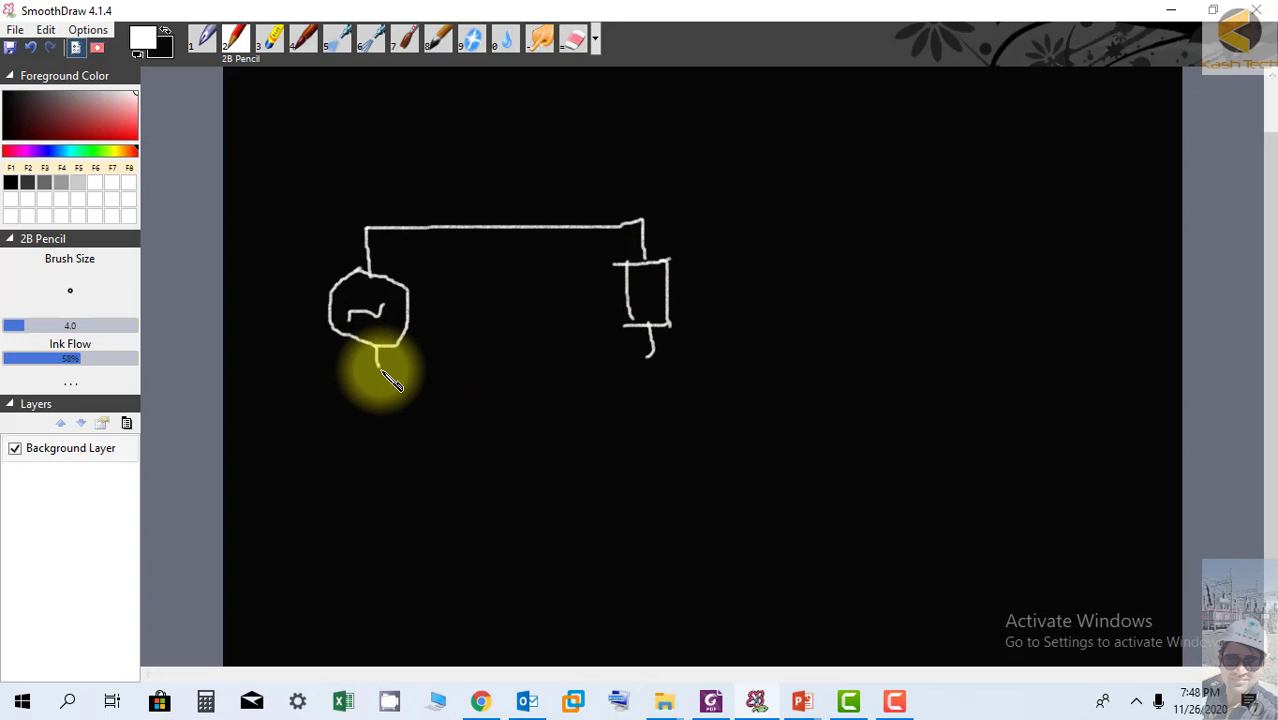
{"action": "left_click_drag", "start_coordinate": [381, 370], "coordinate": [654, 366]}
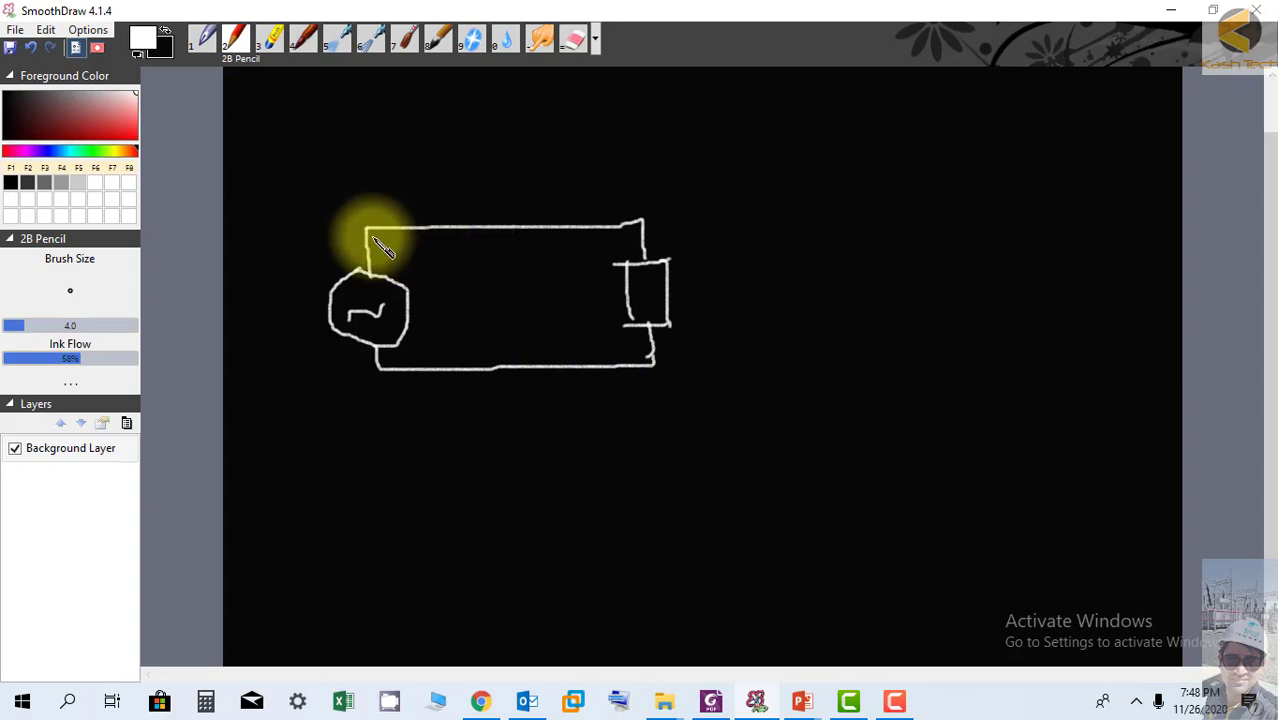
{"action": "left_click_drag", "start_coordinate": [356, 236], "coordinate": [368, 237]}
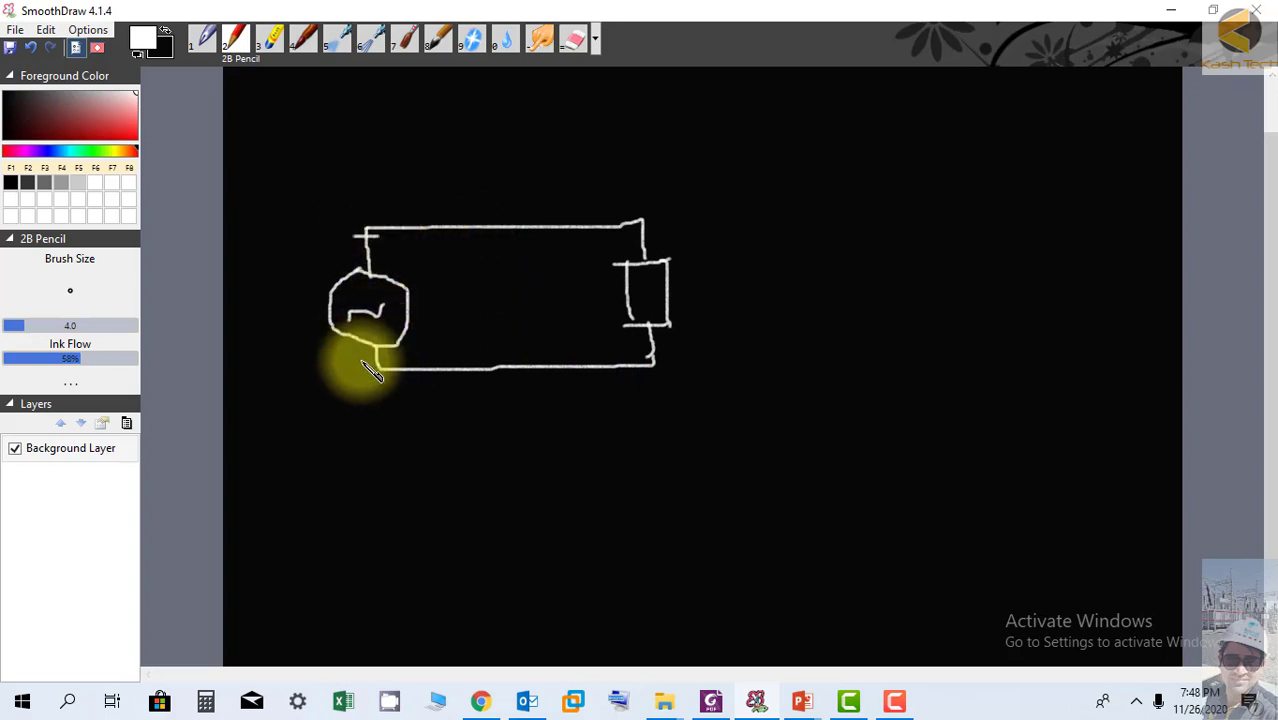
{"action": "left_click_drag", "start_coordinate": [363, 357], "coordinate": [388, 357]}
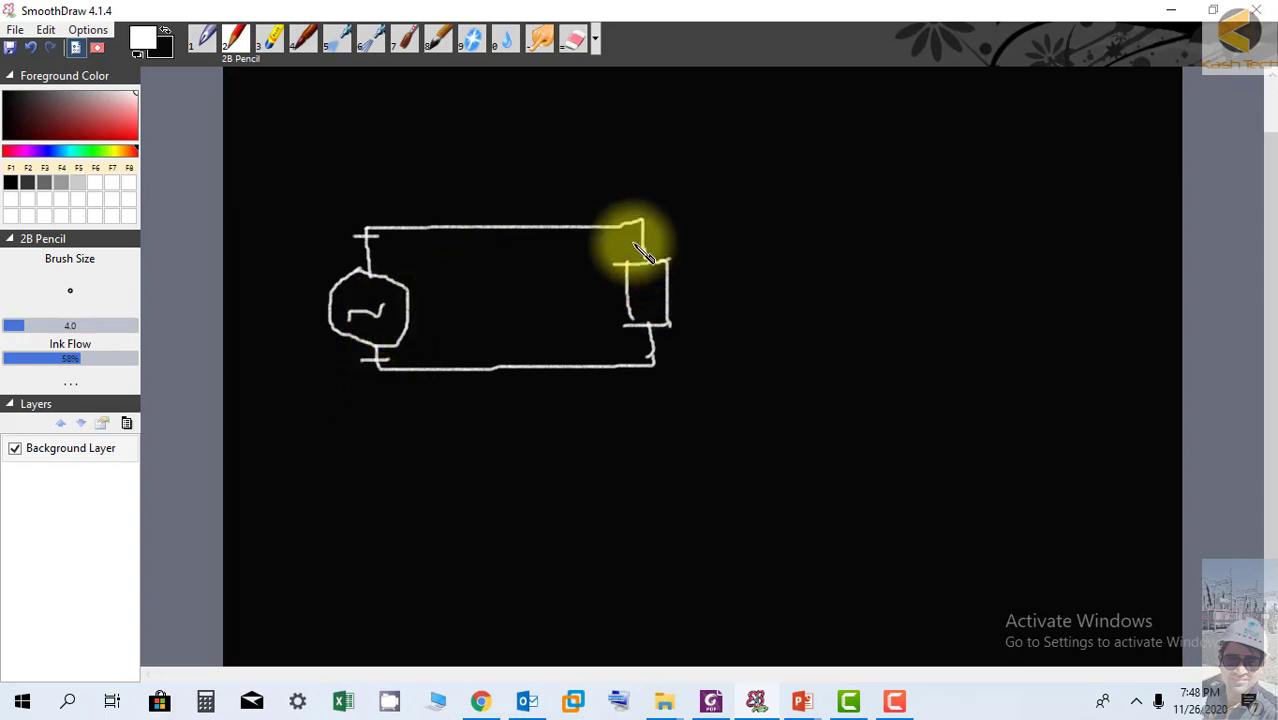
{"action": "left_click_drag", "start_coordinate": [632, 238], "coordinate": [650, 237]}
{"action": "left_click_drag", "start_coordinate": [637, 352], "coordinate": [656, 352]}
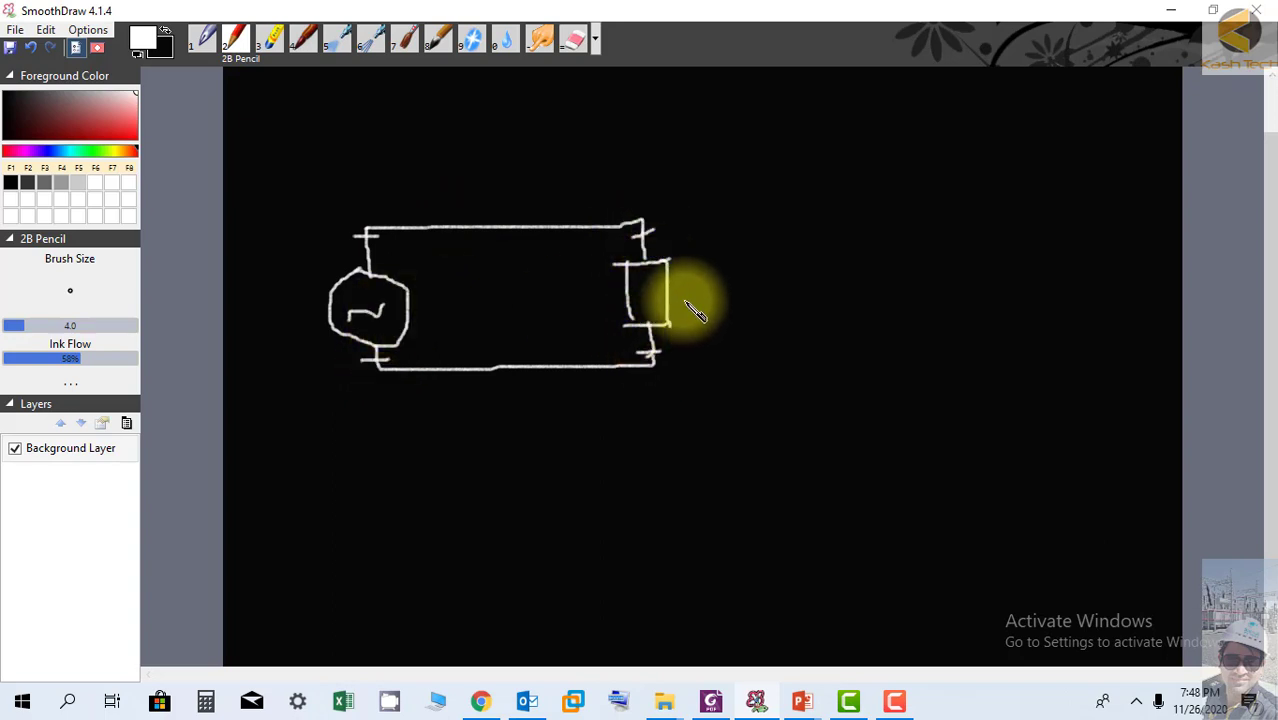
{"action": "mouse_move", "coordinate": [690, 274]}
{"action": "left_mouse_down"}
{"action": "mouse_move", "coordinate": [724, 283]}
{"action": "mouse_move", "coordinate": [716, 298]}
{"action": "mouse_move", "coordinate": [731, 311]}
{"action": "mouse_move", "coordinate": [729, 287]}
{"action": "mouse_move", "coordinate": [711, 282]}
{"action": "mouse_move", "coordinate": [738, 287]}
{"action": "mouse_move", "coordinate": [736, 308]}
{"action": "mouse_move", "coordinate": [747, 287]}
{"action": "mouse_move", "coordinate": [767, 308]}
{"action": "mouse_move", "coordinate": [771, 266]}
{"action": "mouse_move", "coordinate": [785, 305]}
{"action": "left_mouse_up"}
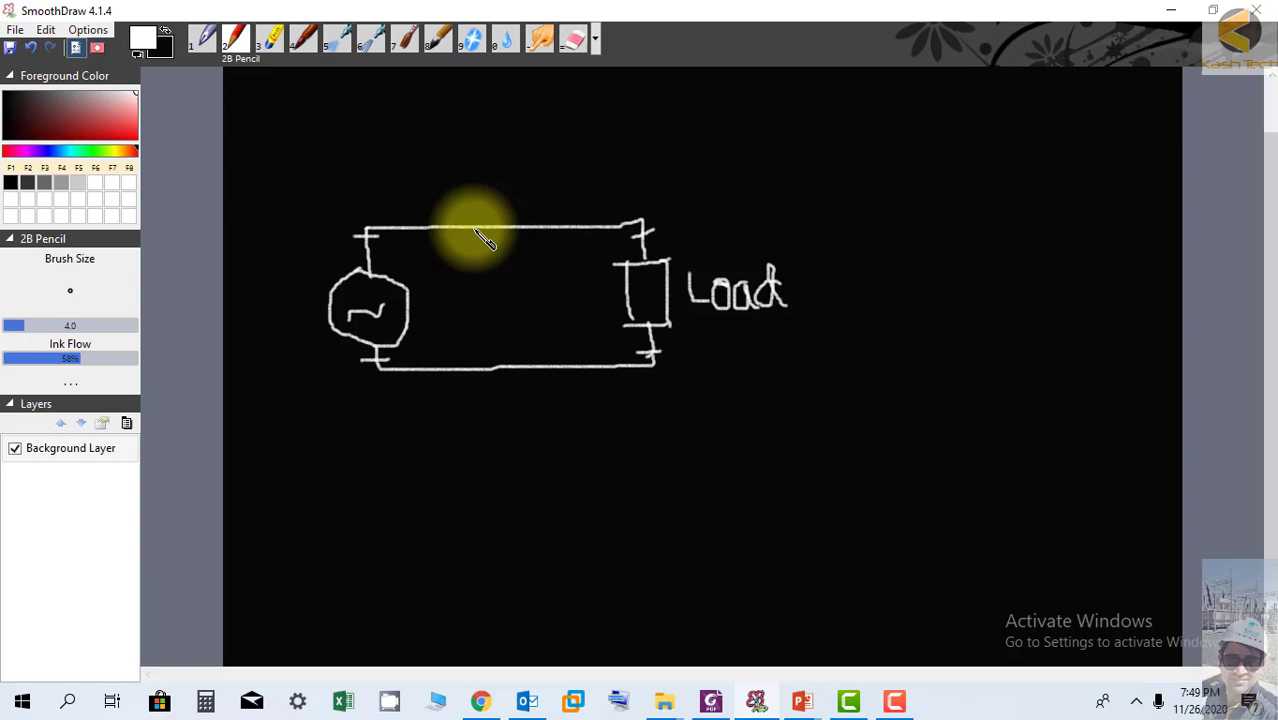
Draw a zigzag resistor labelled RLINE on the top wire, plus a current arrow labelled I.
{"action": "mouse_move", "coordinate": [472, 236]}
{"action": "left_mouse_down"}
{"action": "mouse_move", "coordinate": [488, 222]}
{"action": "mouse_move", "coordinate": [496, 239]}
{"action": "mouse_move", "coordinate": [516, 213]}
{"action": "left_mouse_up"}
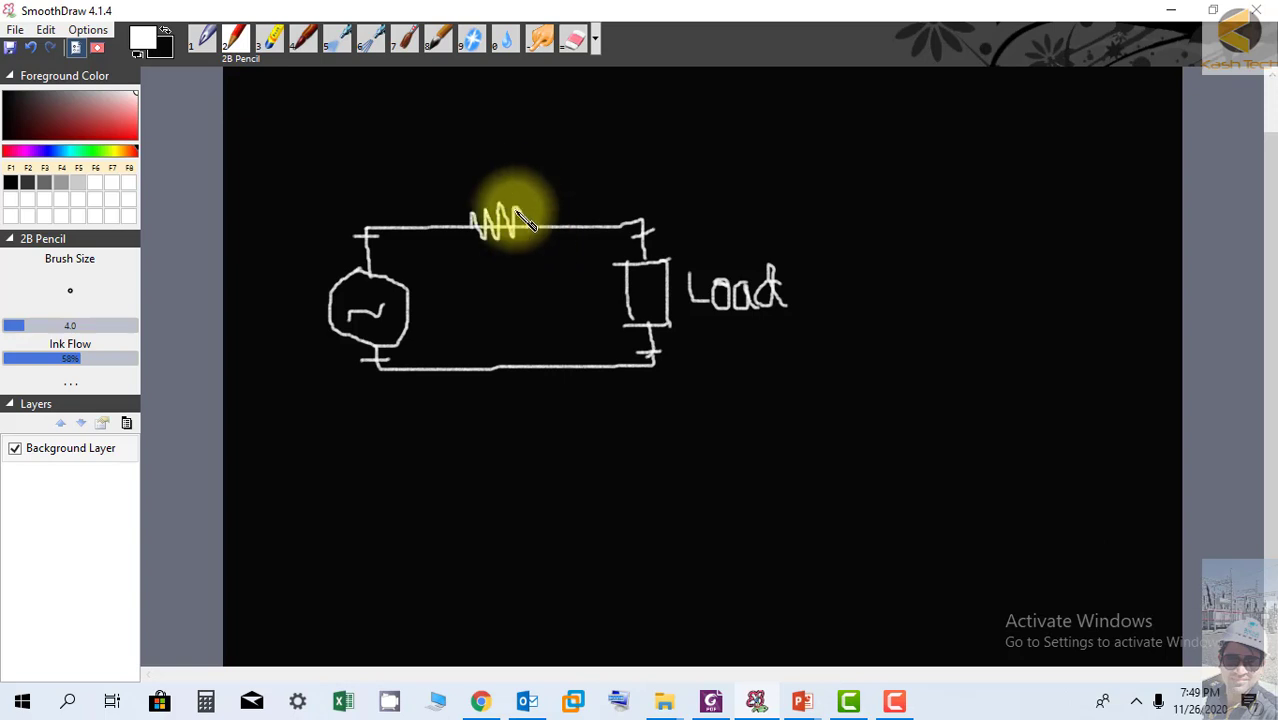
{"action": "mouse_move", "coordinate": [491, 143]}
{"action": "left_mouse_down"}
{"action": "mouse_move", "coordinate": [490, 158]}
{"action": "mouse_move", "coordinate": [491, 143]}
{"action": "mouse_move", "coordinate": [517, 170]}
{"action": "mouse_move", "coordinate": [545, 148]}
{"action": "mouse_move", "coordinate": [553, 166]}
{"action": "mouse_move", "coordinate": [600, 148]}
{"action": "mouse_move", "coordinate": [600, 169]}
{"action": "left_mouse_up"}
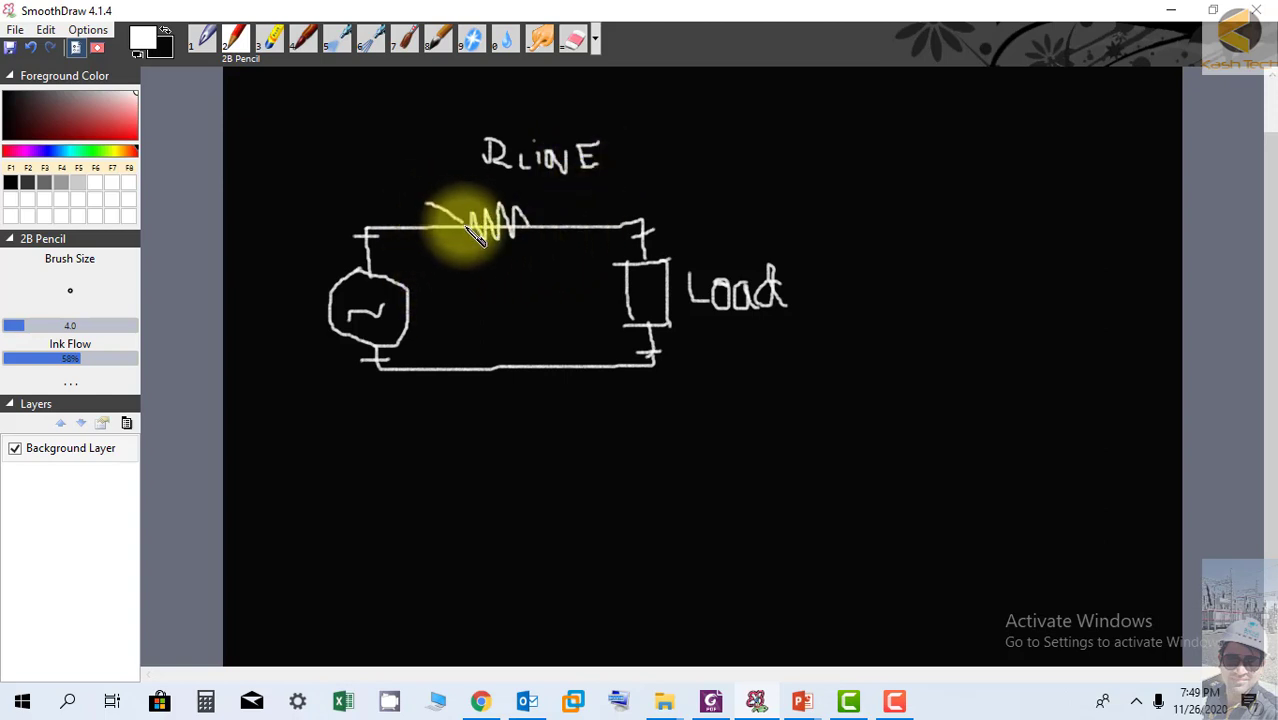
{"action": "left_click_drag", "start_coordinate": [448, 256], "coordinate": [427, 205]}
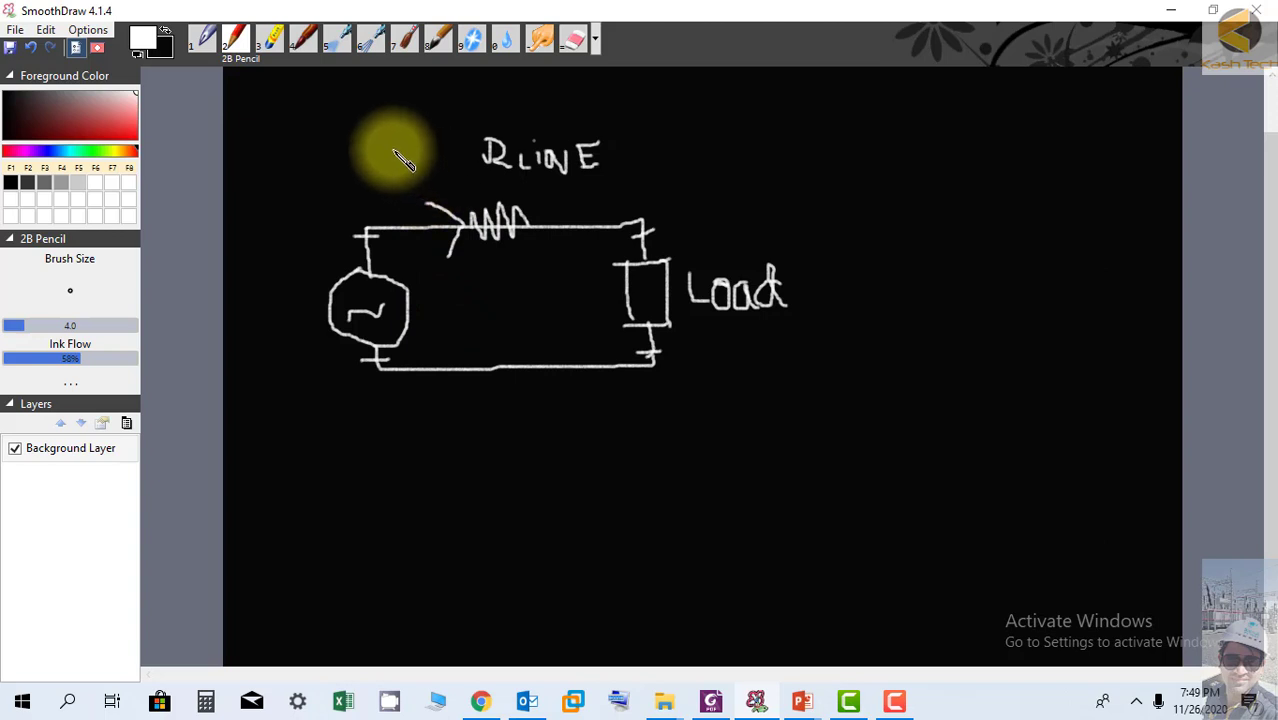
{"action": "mouse_move", "coordinate": [386, 148]}
{"action": "left_mouse_down"}
{"action": "mouse_move", "coordinate": [417, 148]}
{"action": "mouse_move", "coordinate": [404, 148]}
{"action": "mouse_move", "coordinate": [427, 177]}
{"action": "left_mouse_up"}
{"action": "left_click_drag", "start_coordinate": [441, 273], "coordinate": [441, 292]}
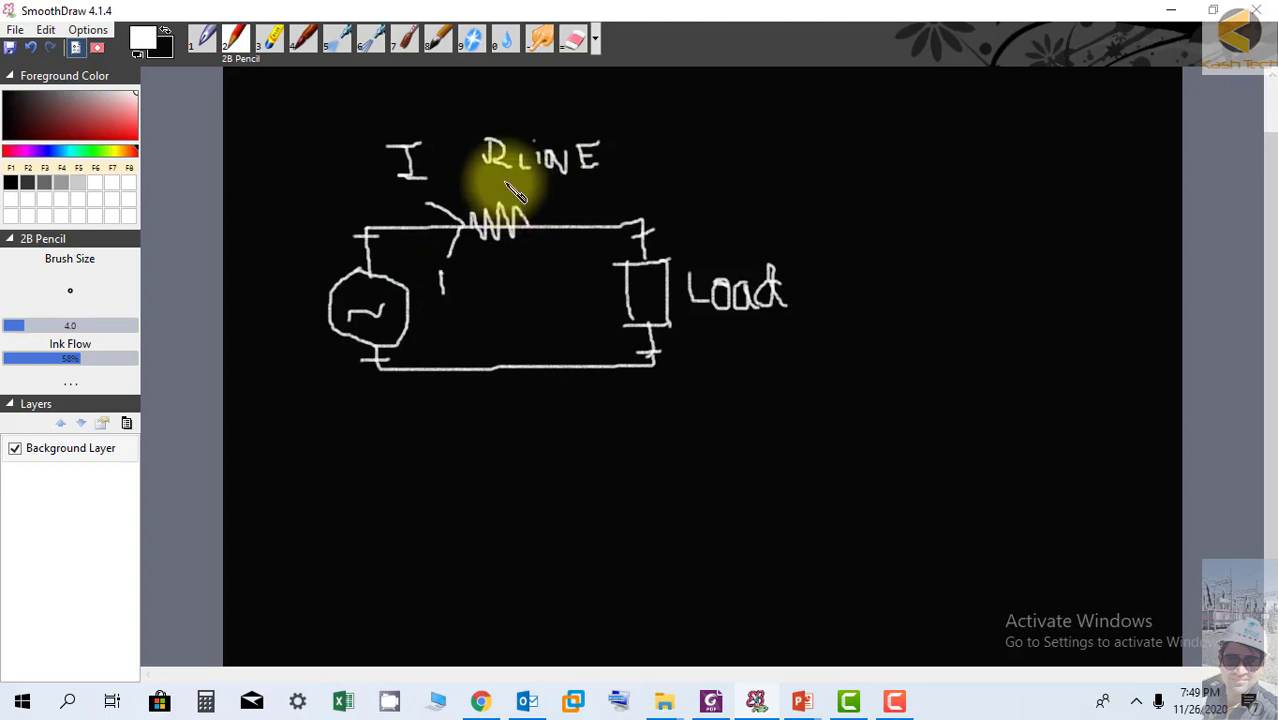
{"action": "left_click_drag", "start_coordinate": [506, 190], "coordinate": [505, 177]}
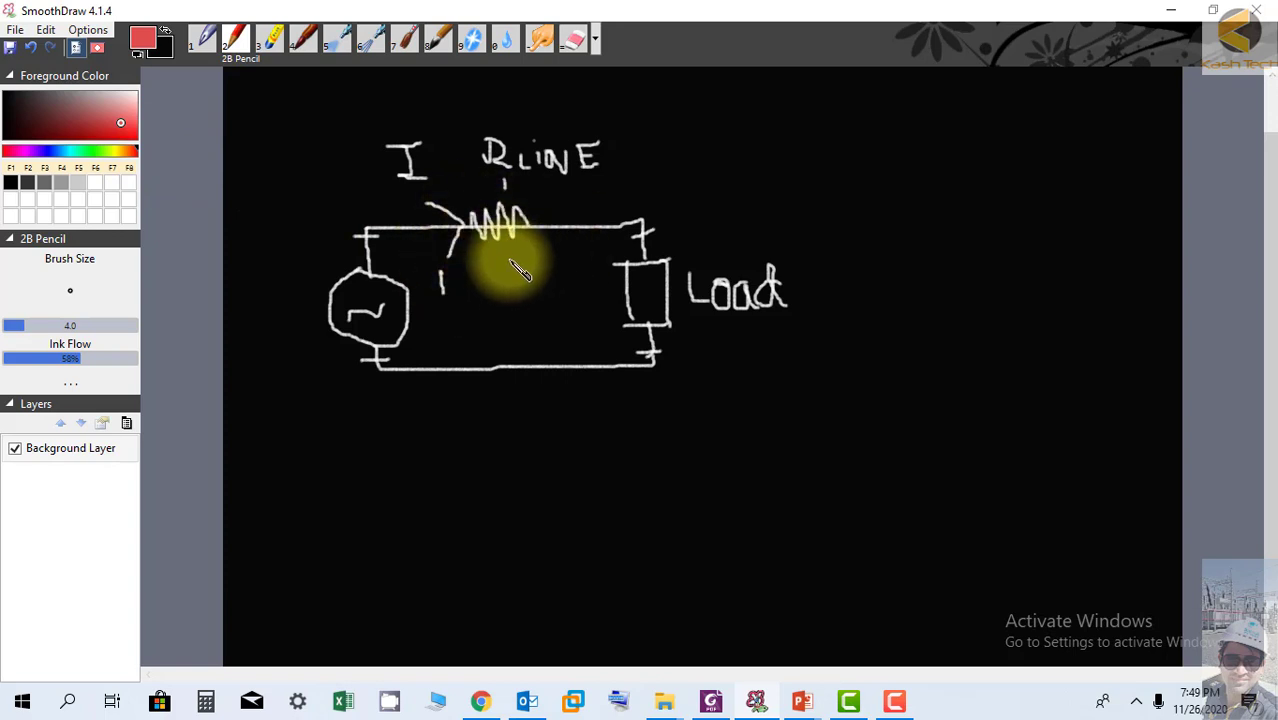
In red, write I = 1 V = 1 at top right and bracket the I and RLINE section with curly braces.
{"action": "mouse_move", "coordinate": [793, 96]}
{"action": "left_mouse_down"}
{"action": "mouse_move", "coordinate": [820, 97]}
{"action": "mouse_move", "coordinate": [806, 131]}
{"action": "left_mouse_up"}
{"action": "mouse_move", "coordinate": [786, 131]}
{"action": "left_mouse_down"}
{"action": "mouse_move", "coordinate": [831, 133]}
{"action": "mouse_move", "coordinate": [849, 118]}
{"action": "mouse_move", "coordinate": [885, 126]}
{"action": "left_mouse_up"}
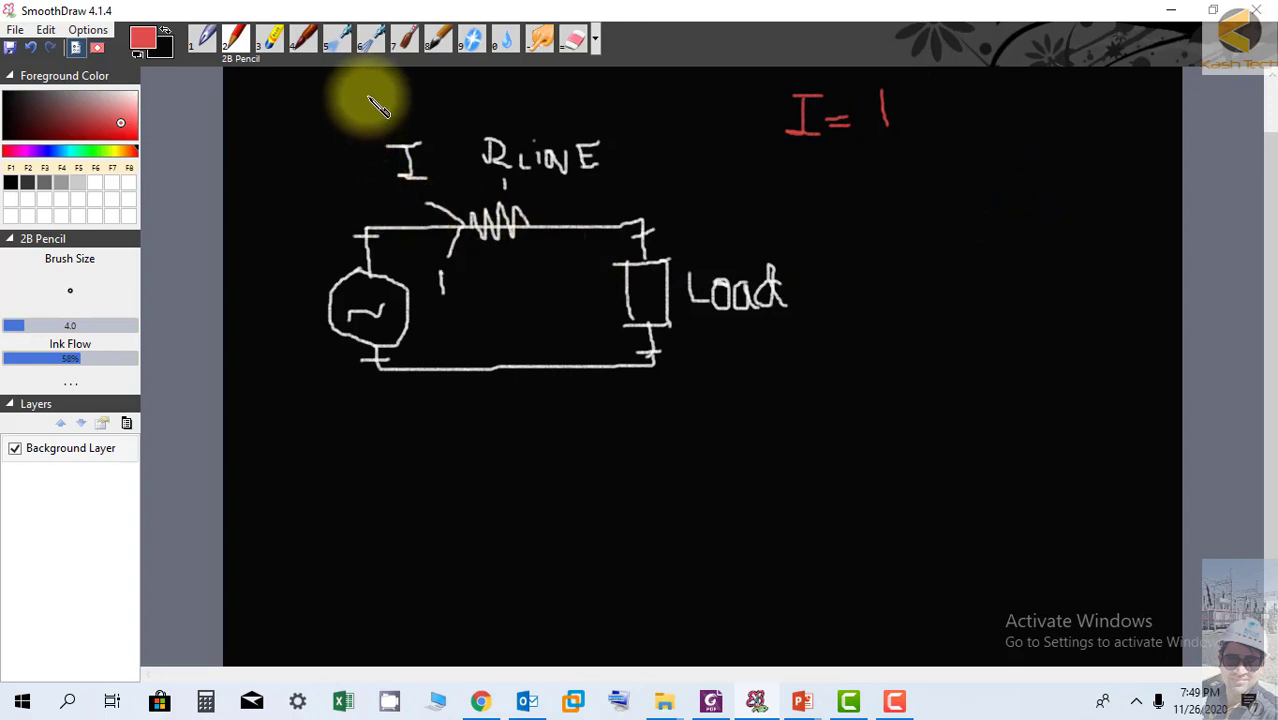
{"action": "mouse_move", "coordinate": [366, 96]}
{"action": "left_mouse_down"}
{"action": "mouse_move", "coordinate": [362, 152]}
{"action": "mouse_move", "coordinate": [392, 226]}
{"action": "left_mouse_up"}
{"action": "mouse_move", "coordinate": [599, 103]}
{"action": "left_mouse_down"}
{"action": "mouse_move", "coordinate": [626, 127]}
{"action": "mouse_move", "coordinate": [628, 220]}
{"action": "left_mouse_up"}
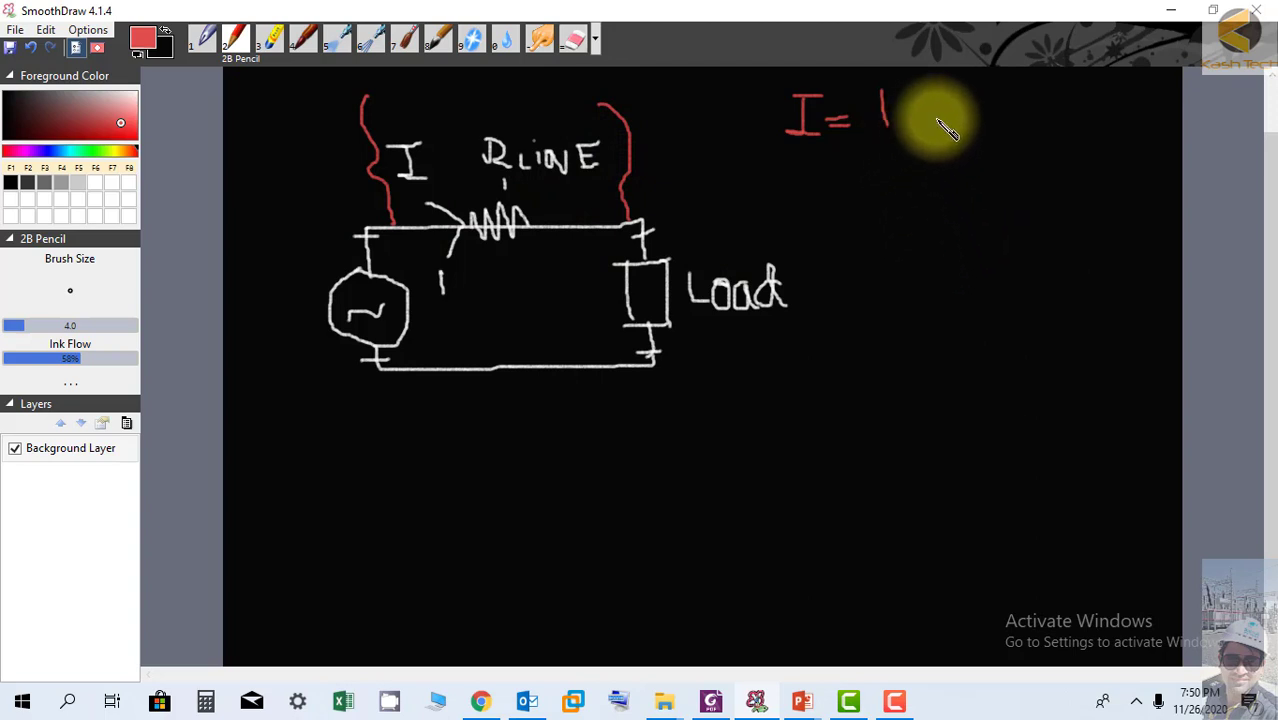
{"action": "mouse_move", "coordinate": [990, 114]}
{"action": "left_mouse_down"}
{"action": "mouse_move", "coordinate": [975, 105]}
{"action": "mouse_move", "coordinate": [952, 125]}
{"action": "mouse_move", "coordinate": [964, 94]}
{"action": "mouse_move", "coordinate": [1025, 125]}
{"action": "left_mouse_up"}
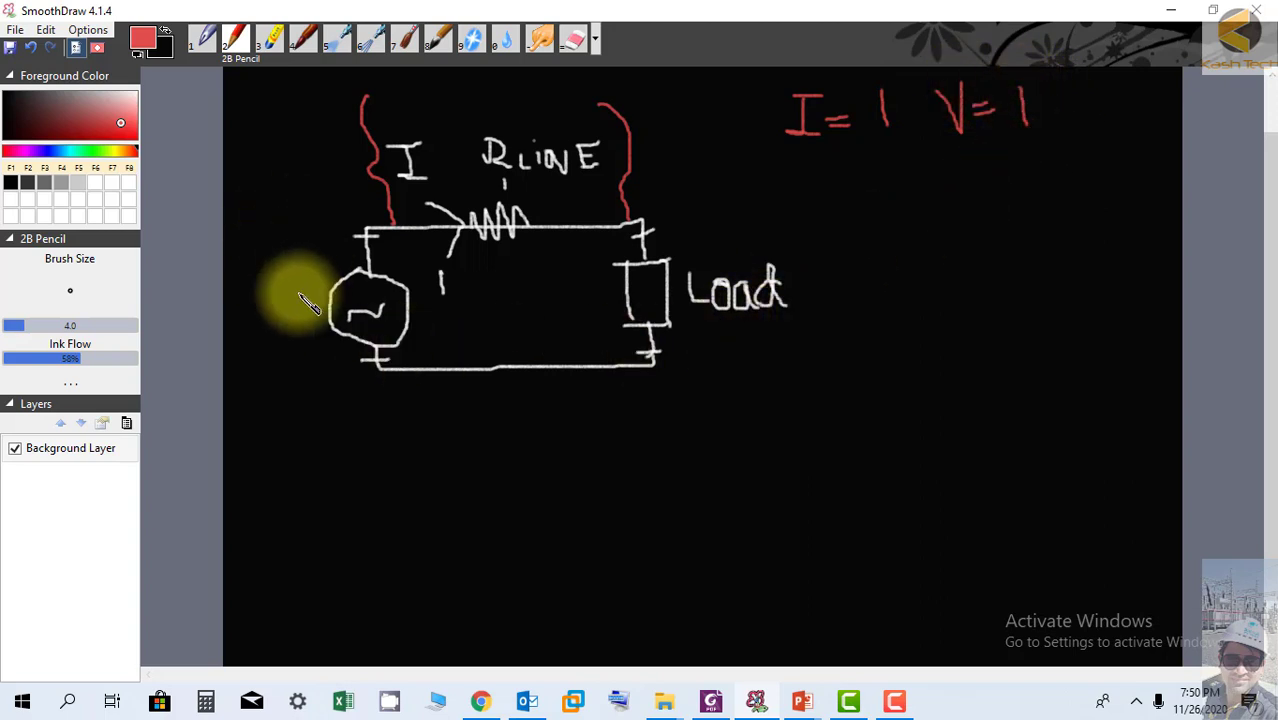
Write 100 V in red beside the AC source and 1V under the RLINE resistor.
{"action": "mouse_move", "coordinate": [253, 271]}
{"action": "left_mouse_down"}
{"action": "mouse_move", "coordinate": [287, 296]}
{"action": "mouse_move", "coordinate": [302, 272]}
{"action": "mouse_move", "coordinate": [282, 268]}
{"action": "mouse_move", "coordinate": [314, 257]}
{"action": "left_mouse_up"}
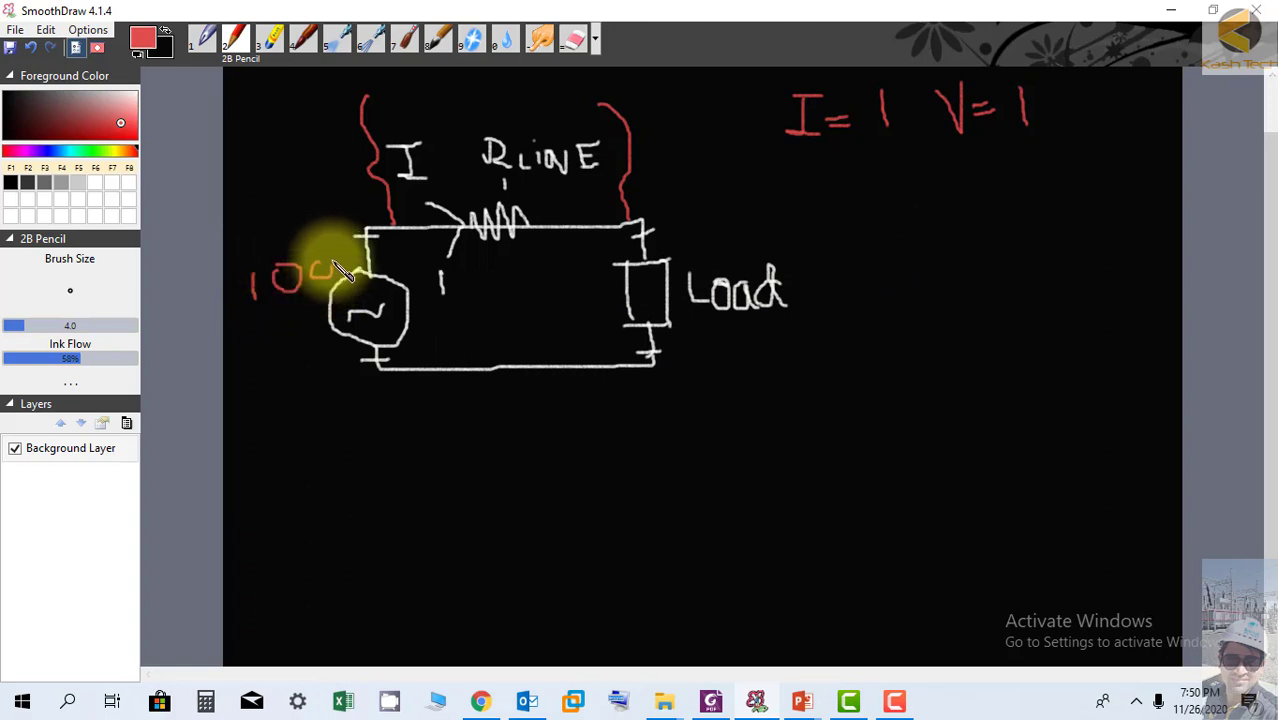
{"action": "mouse_move", "coordinate": [264, 318]}
{"action": "left_mouse_down"}
{"action": "mouse_move", "coordinate": [285, 328]}
{"action": "mouse_move", "coordinate": [300, 316]}
{"action": "left_mouse_up"}
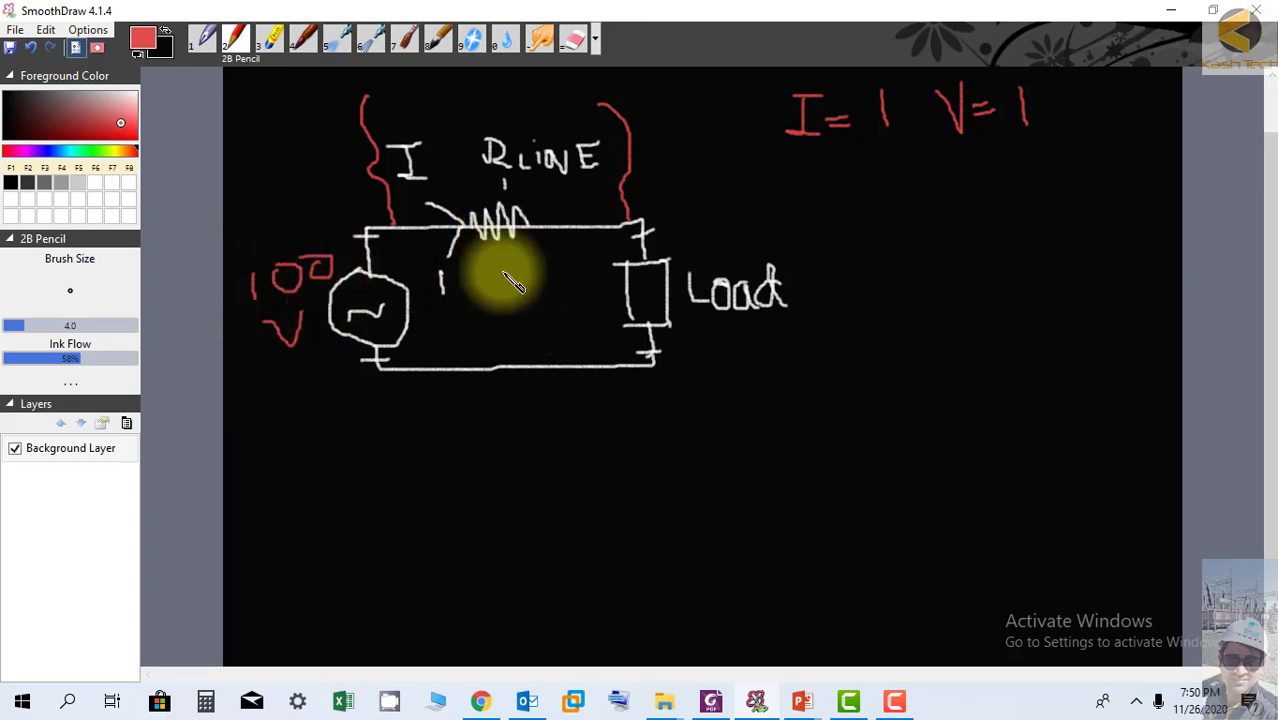
{"action": "mouse_move", "coordinate": [497, 265]}
{"action": "left_mouse_down"}
{"action": "mouse_move", "coordinate": [521, 293]}
{"action": "mouse_move", "coordinate": [520, 263]}
{"action": "left_mouse_up"}
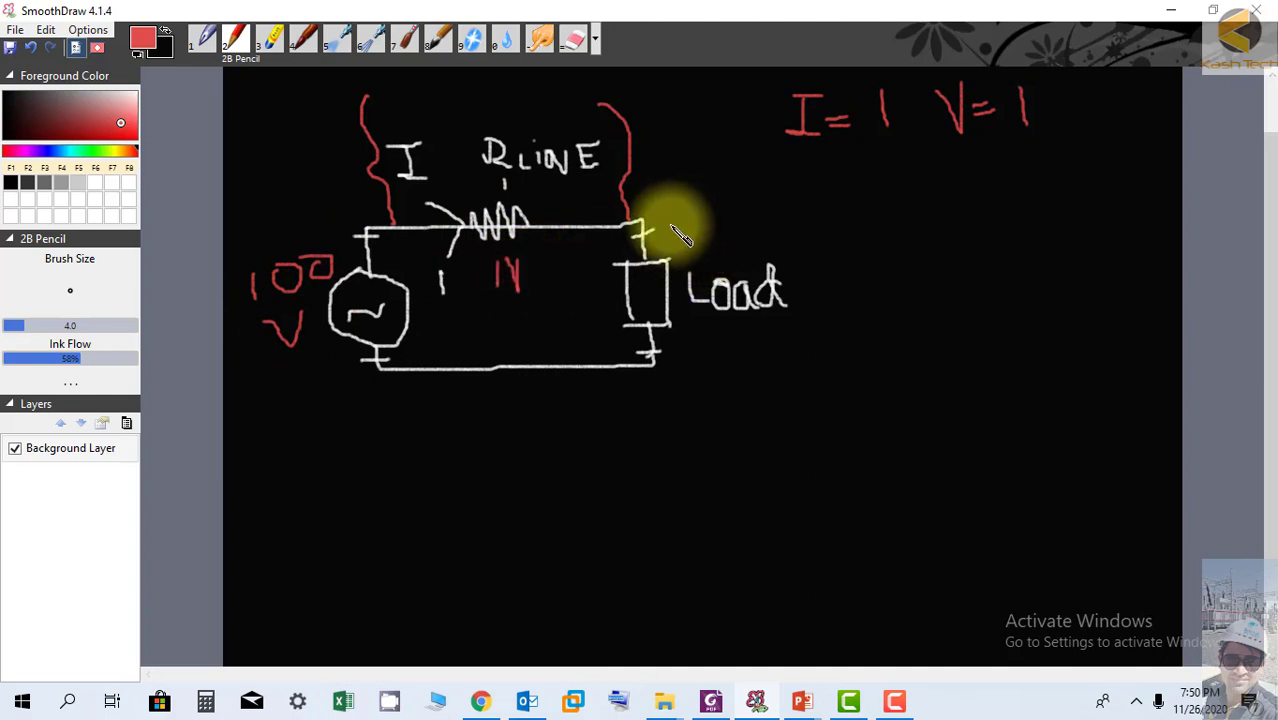
Extend two red lines from the load's top and bottom wires and write 99V between them.
{"action": "left_click_drag", "start_coordinate": [668, 224], "coordinate": [940, 241]}
{"action": "left_click_drag", "start_coordinate": [680, 362], "coordinate": [996, 392]}
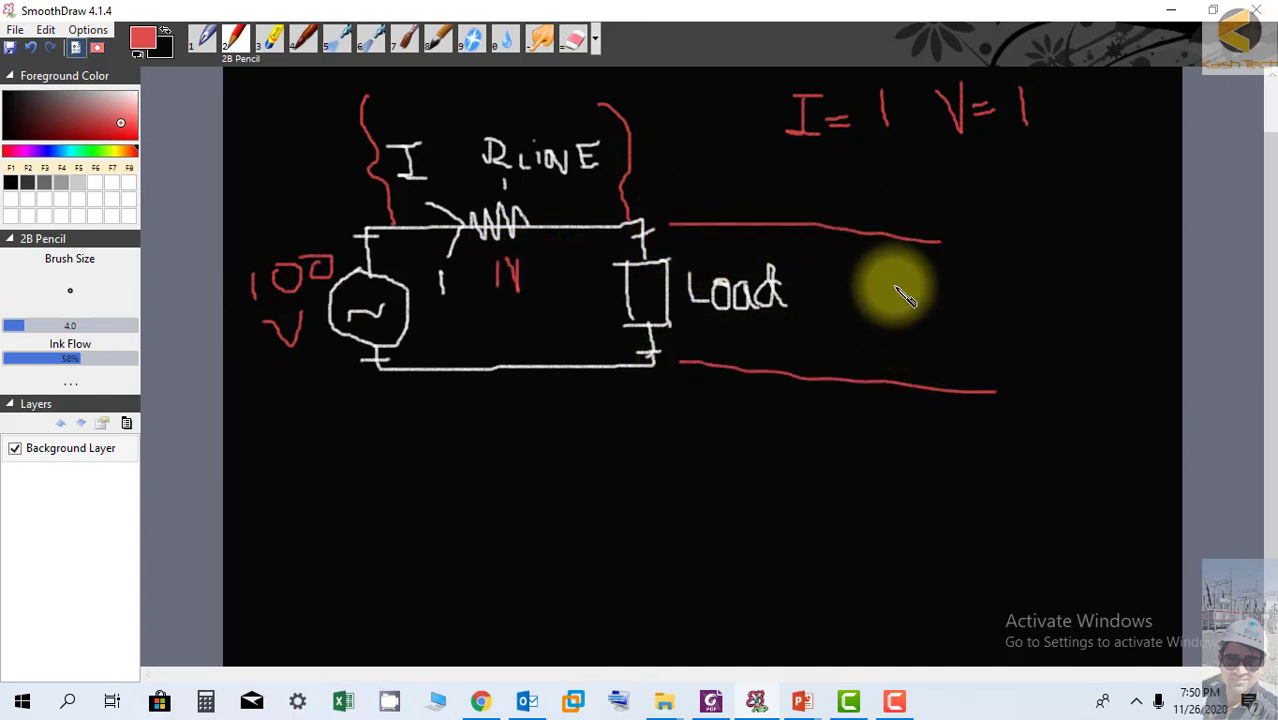
{"action": "mouse_move", "coordinate": [894, 288]}
{"action": "left_mouse_down"}
{"action": "mouse_move", "coordinate": [911, 347]}
{"action": "mouse_move", "coordinate": [931, 327]}
{"action": "mouse_move", "coordinate": [917, 316]}
{"action": "mouse_move", "coordinate": [933, 296]}
{"action": "mouse_move", "coordinate": [943, 323]}
{"action": "mouse_move", "coordinate": [979, 286]}
{"action": "left_mouse_up"}
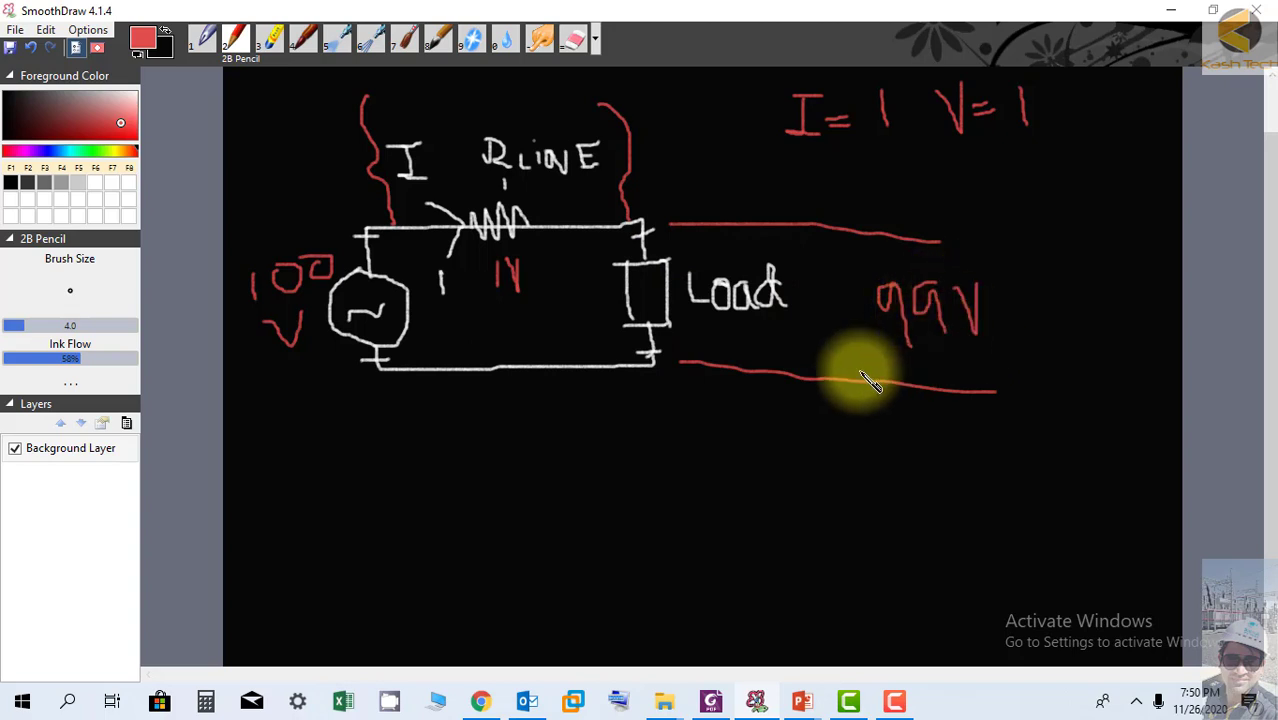
Write a second red row reading I = 5 and V = under the first row.
{"action": "left_click_drag", "start_coordinate": [842, 166], "coordinate": [856, 165]}
{"action": "left_click_drag", "start_coordinate": [842, 176], "coordinate": [858, 174]}
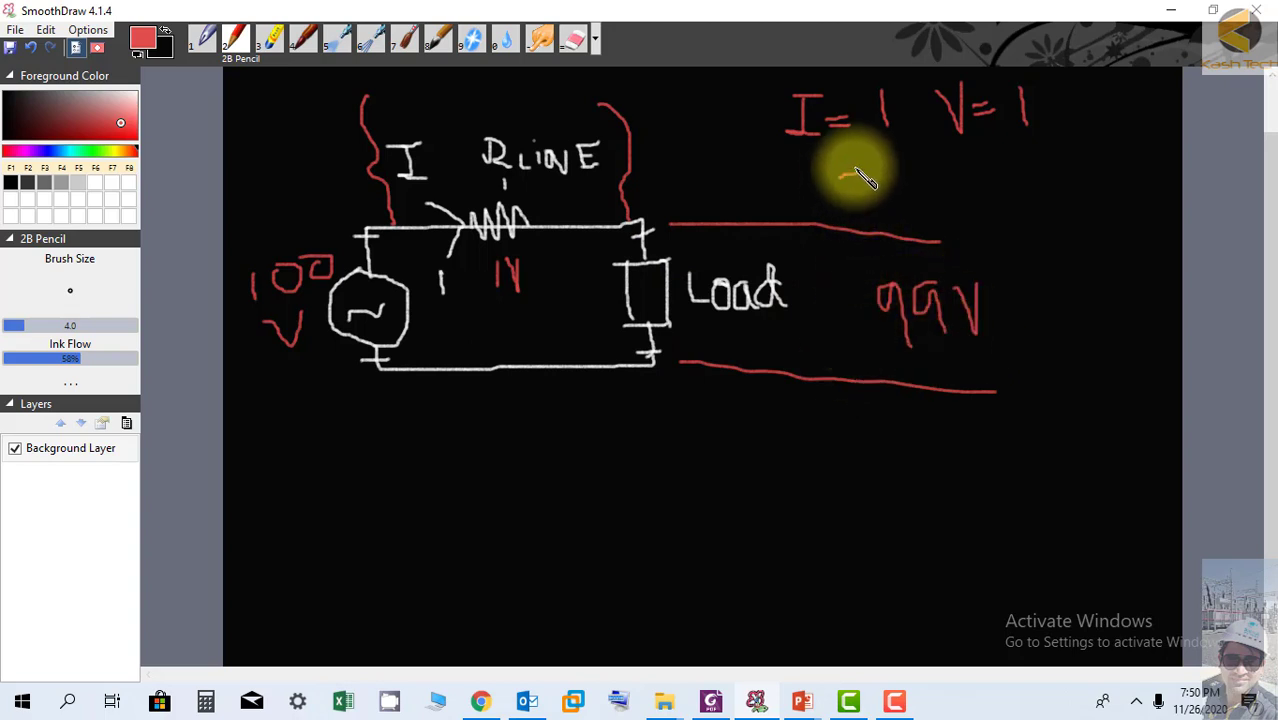
{"action": "mouse_move", "coordinate": [780, 158]}
{"action": "left_mouse_down"}
{"action": "mouse_move", "coordinate": [821, 155]}
{"action": "mouse_move", "coordinate": [802, 157]}
{"action": "mouse_move", "coordinate": [821, 191]}
{"action": "left_mouse_up"}
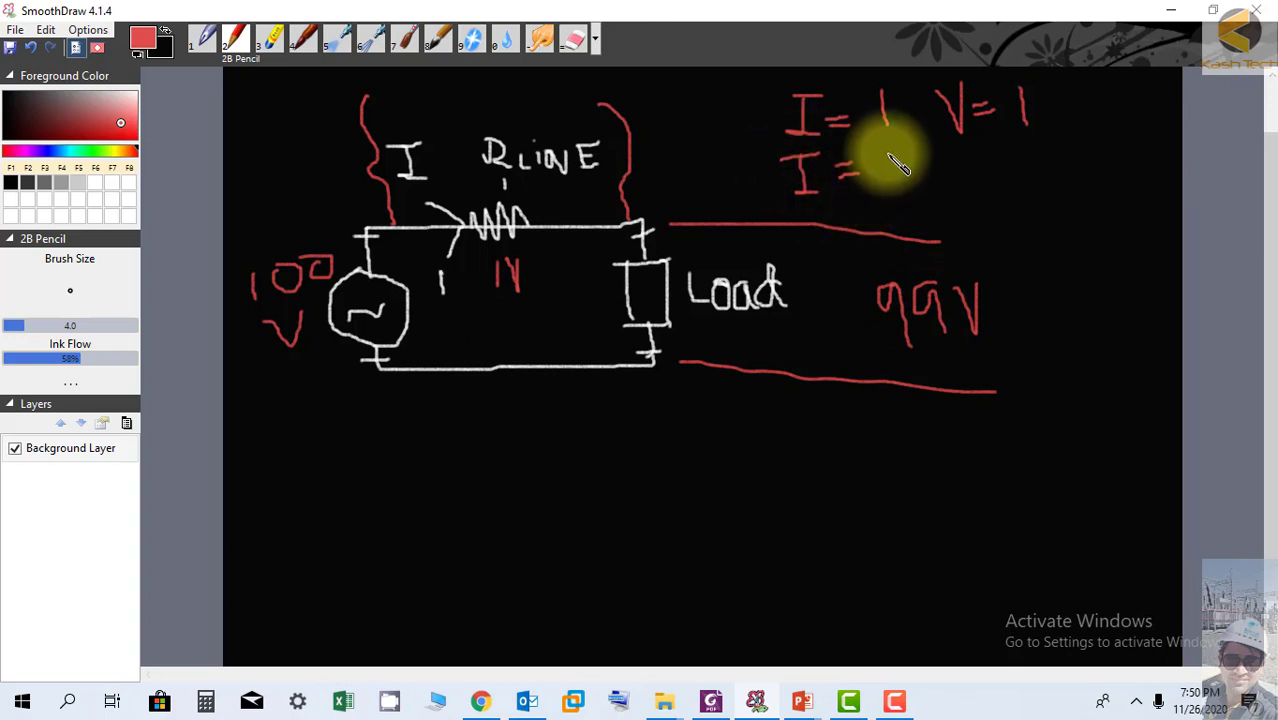
{"action": "left_click_drag", "start_coordinate": [881, 157], "coordinate": [884, 190]}
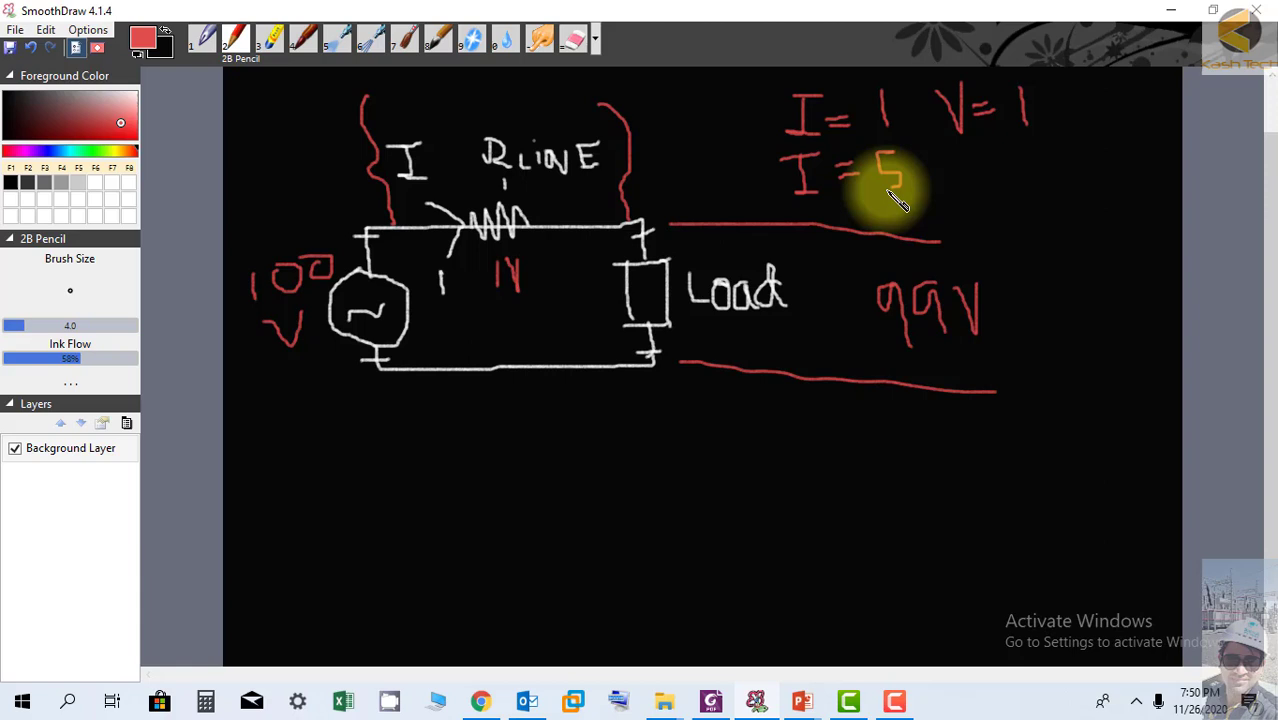
{"action": "mouse_move", "coordinate": [987, 190]}
{"action": "left_mouse_down"}
{"action": "mouse_move", "coordinate": [1002, 155]}
{"action": "mouse_move", "coordinate": [1049, 183]}
{"action": "mouse_move", "coordinate": [1047, 157]}
{"action": "mouse_move", "coordinate": [1068, 155]}
{"action": "mouse_move", "coordinate": [1056, 194]}
{"action": "left_mouse_up"}
Finish V = 5, draw a curve from the 99V value, and write 95 beside it.
{"action": "left_click_drag", "start_coordinate": [1013, 337], "coordinate": [948, 400]}
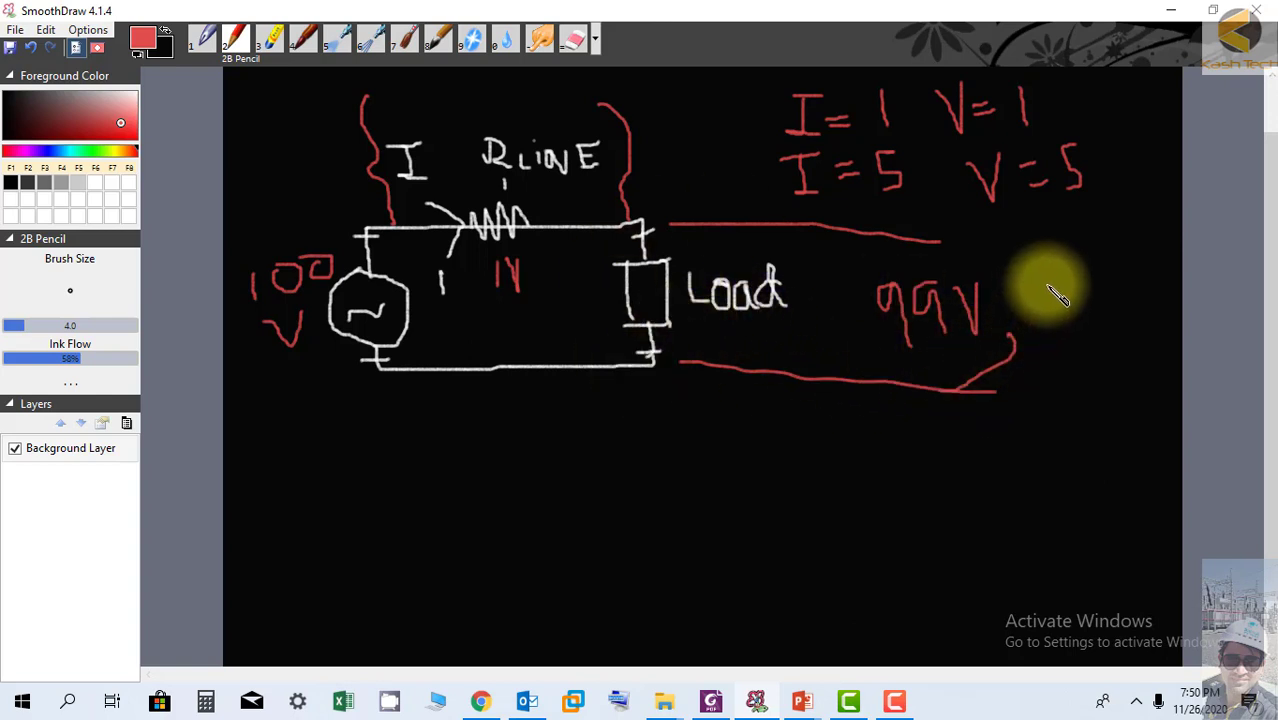
{"action": "left_click_drag", "start_coordinate": [1048, 279], "coordinate": [1047, 320]}
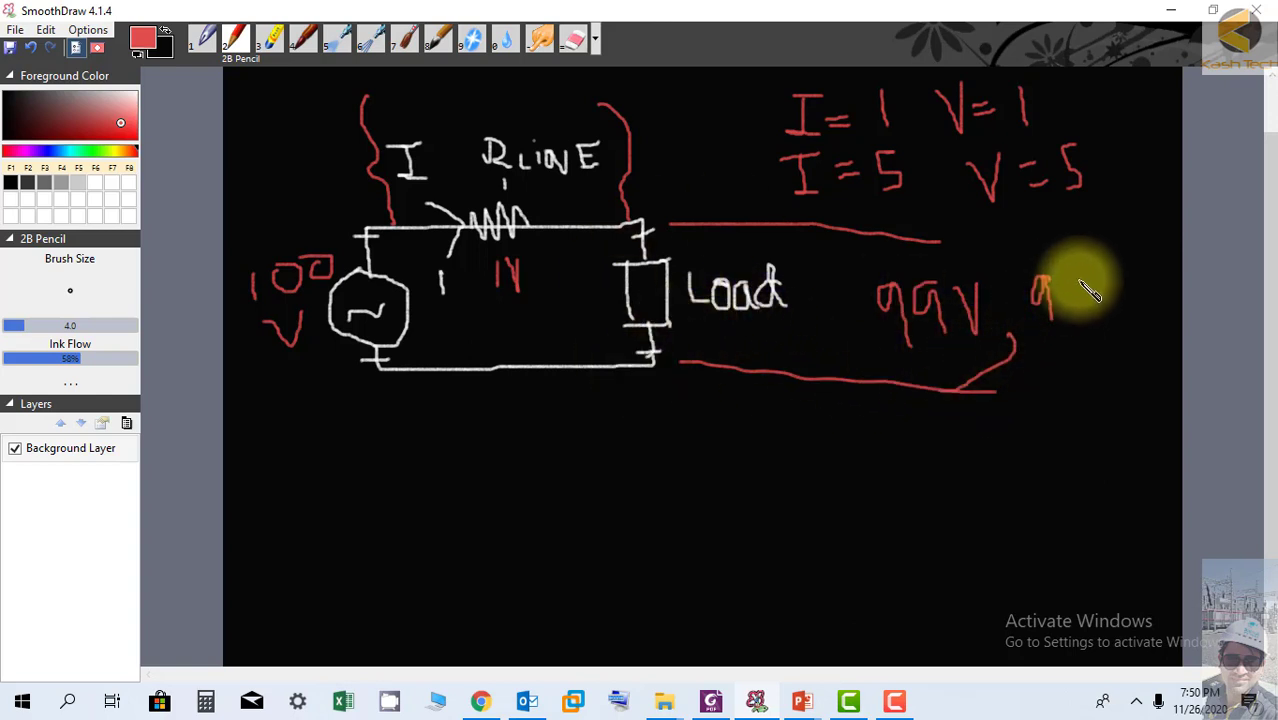
{"action": "mouse_move", "coordinate": [1082, 281]}
{"action": "left_mouse_down"}
{"action": "mouse_move", "coordinate": [1061, 281]}
{"action": "mouse_move", "coordinate": [1075, 287]}
{"action": "mouse_move", "coordinate": [1063, 314]}
{"action": "left_mouse_up"}
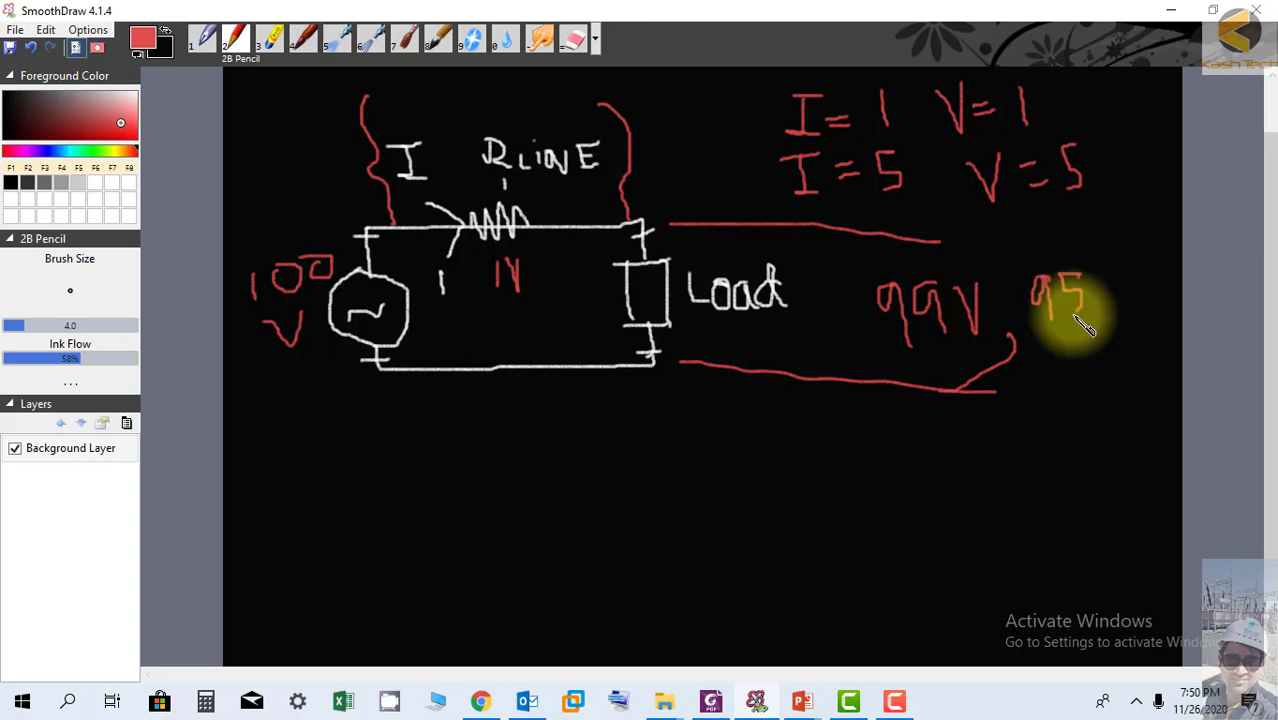